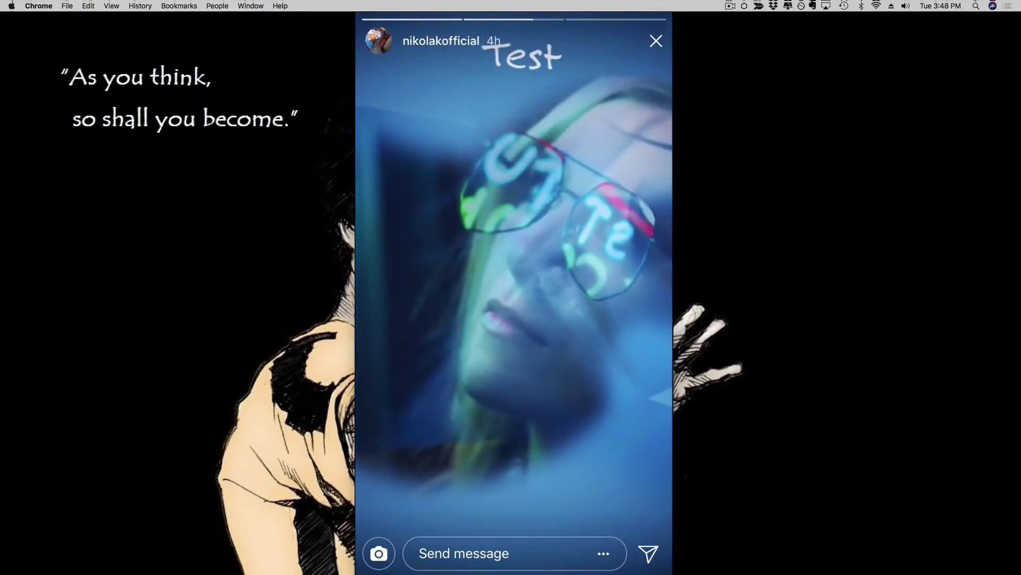
- Leave the Instagram Test story and go to Storie's Select Your Template page in Chrome
mouse_move(843, 569)
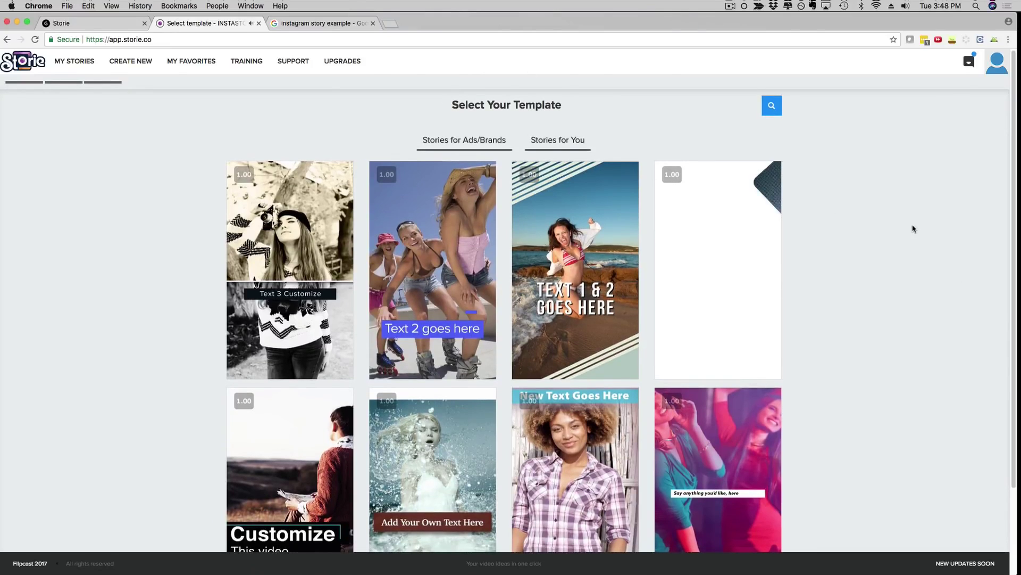
- Page through the template gallery to page 3, then on to page 4
scroll(912, 226, down, 3)
scroll(898, 232, down, 1)
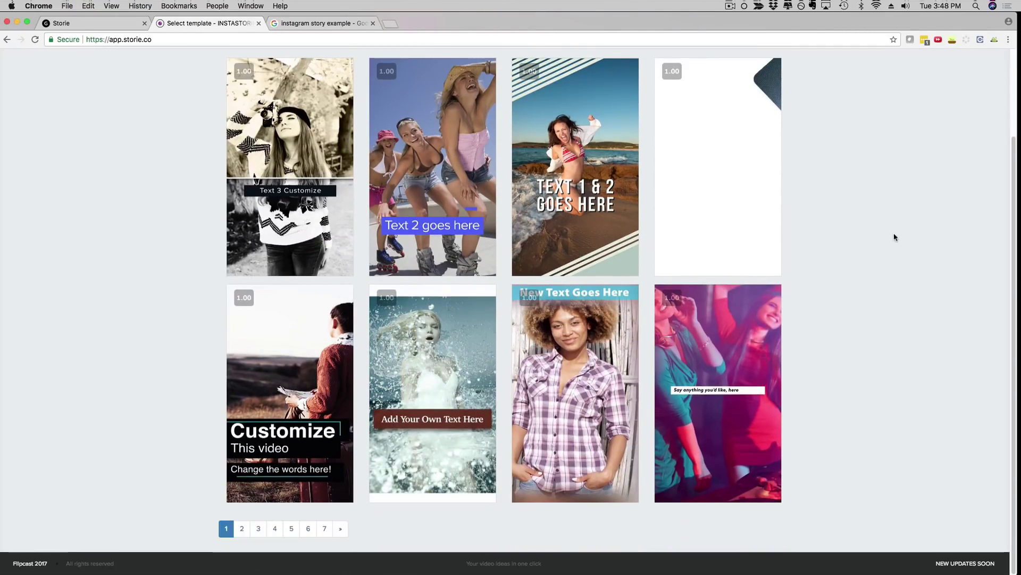
click(258, 529)
scroll(928, 251, up, 4)
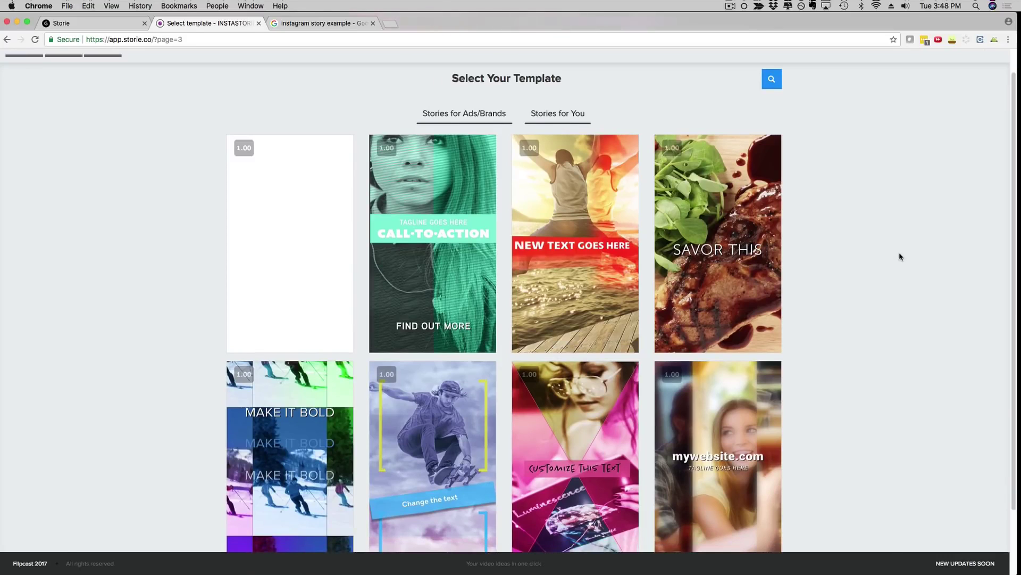
scroll(900, 256, down, 1)
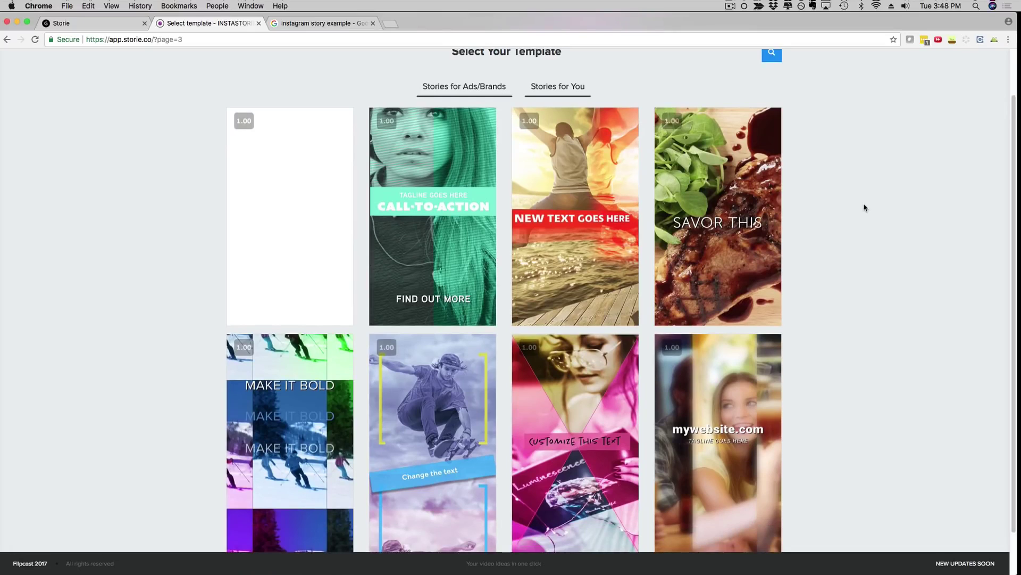
mouse_move(733, 191)
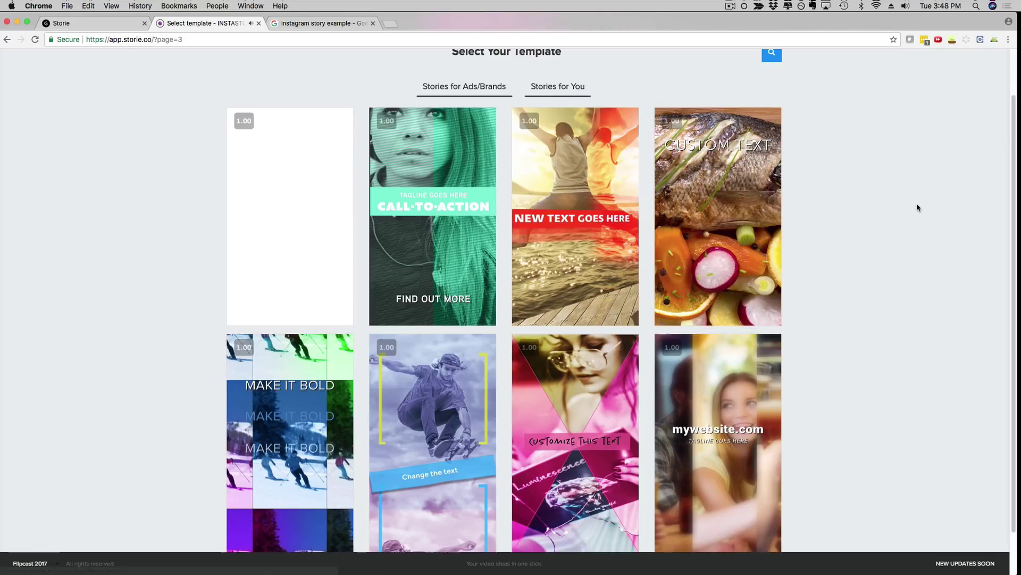
scroll(918, 207, down, 2)
click(290, 528)
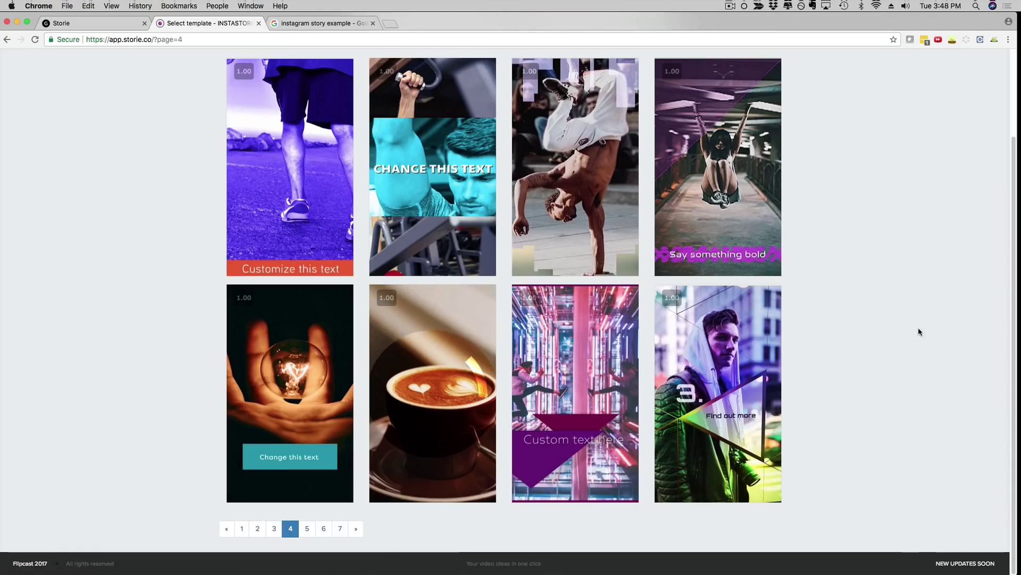
- Return the template gallery to page 1 using the pagination row
mouse_move(752, 346)
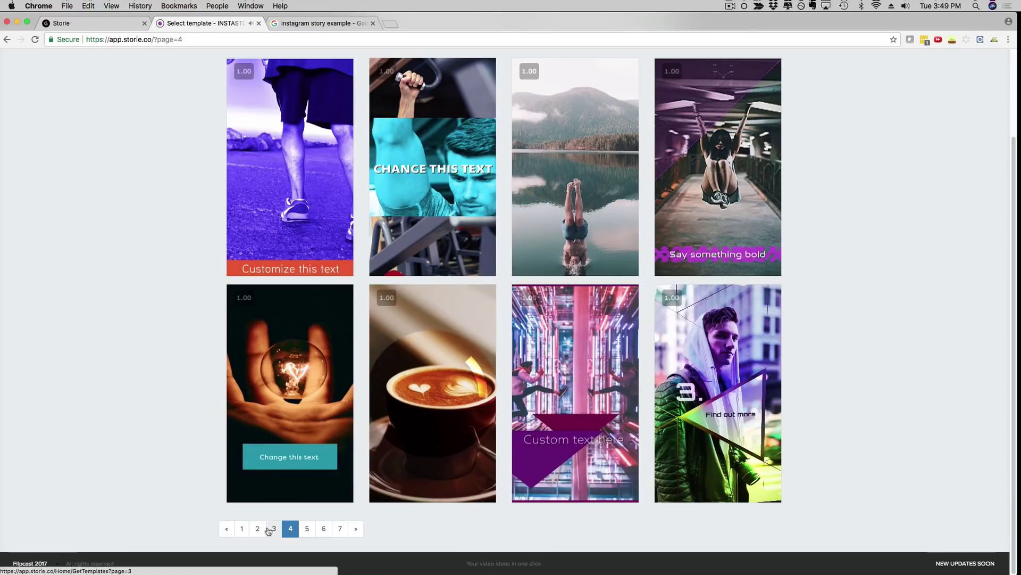
click(244, 529)
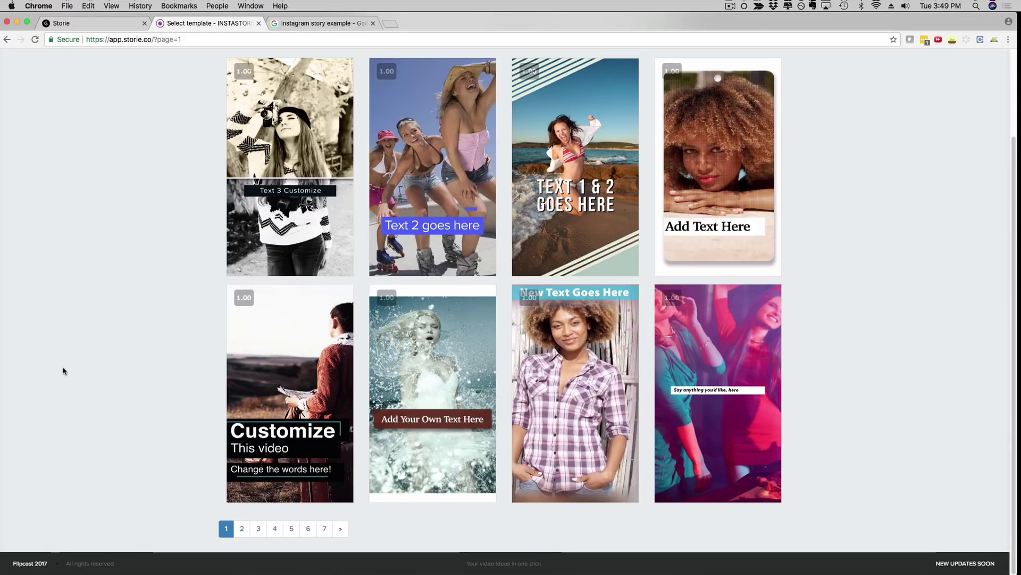
mouse_move(442, 187)
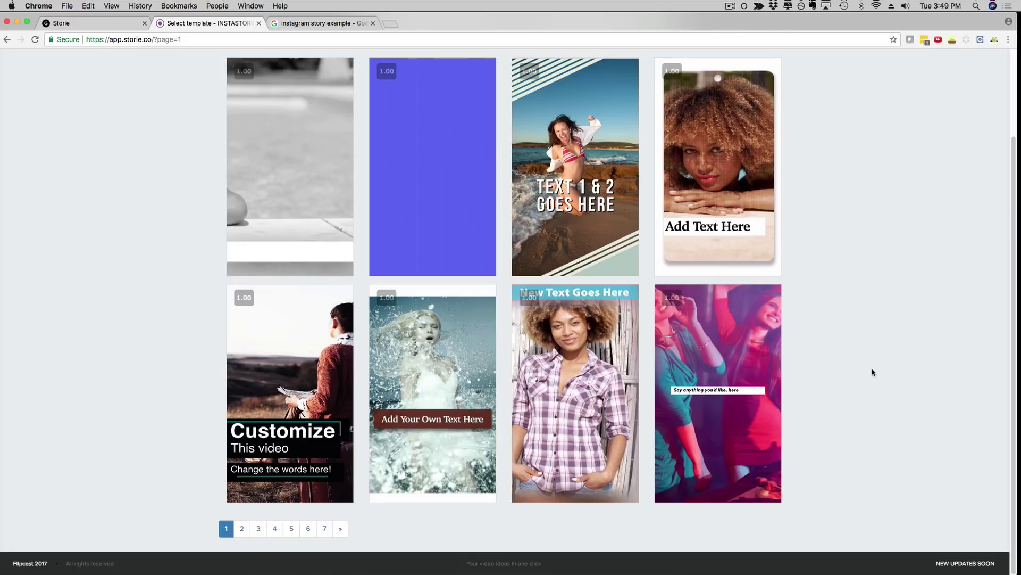
- Choose the pink dance party template to customise
click(731, 345)
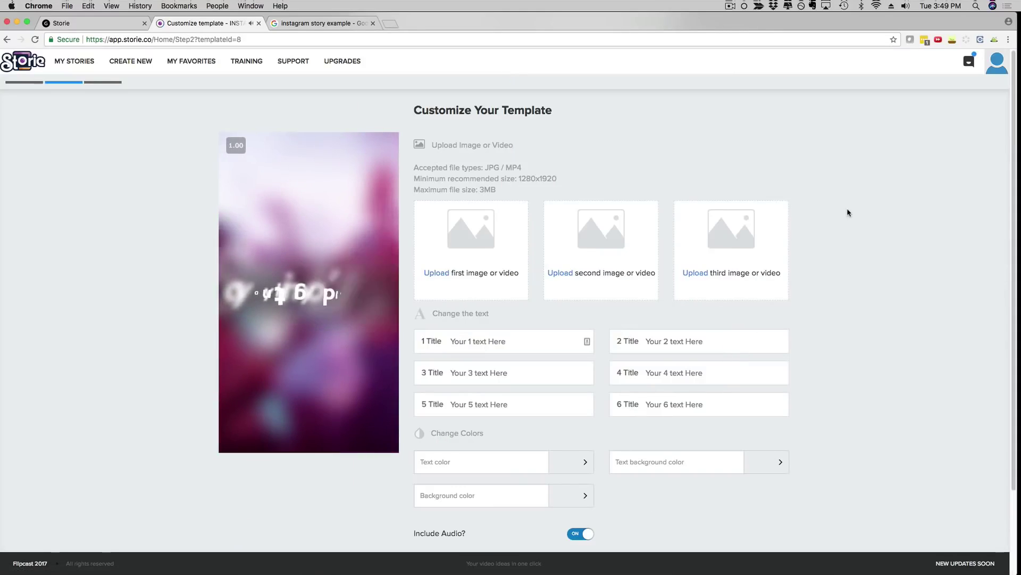
scroll(862, 250, down, 2)
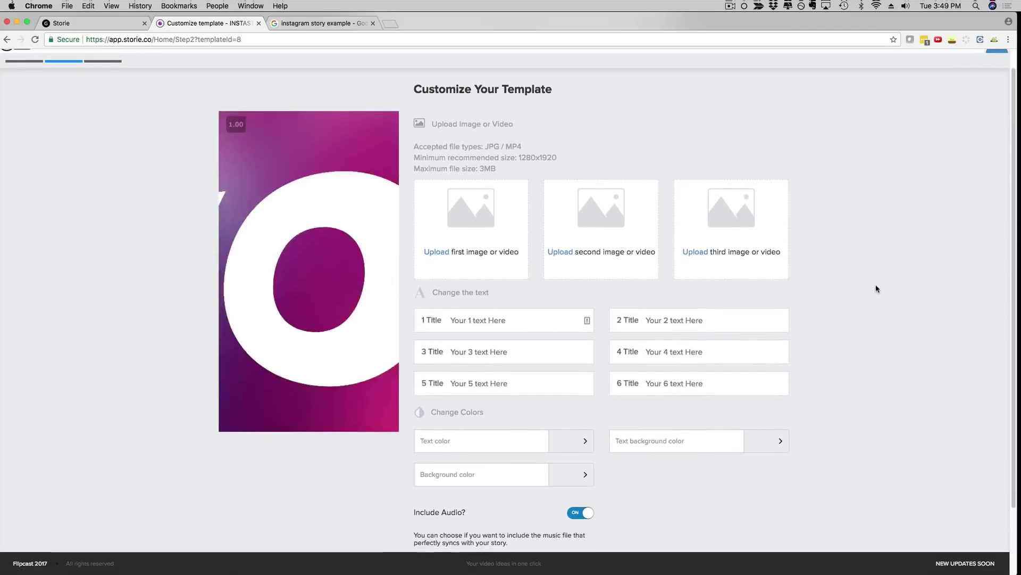
scroll(876, 286, down, 1)
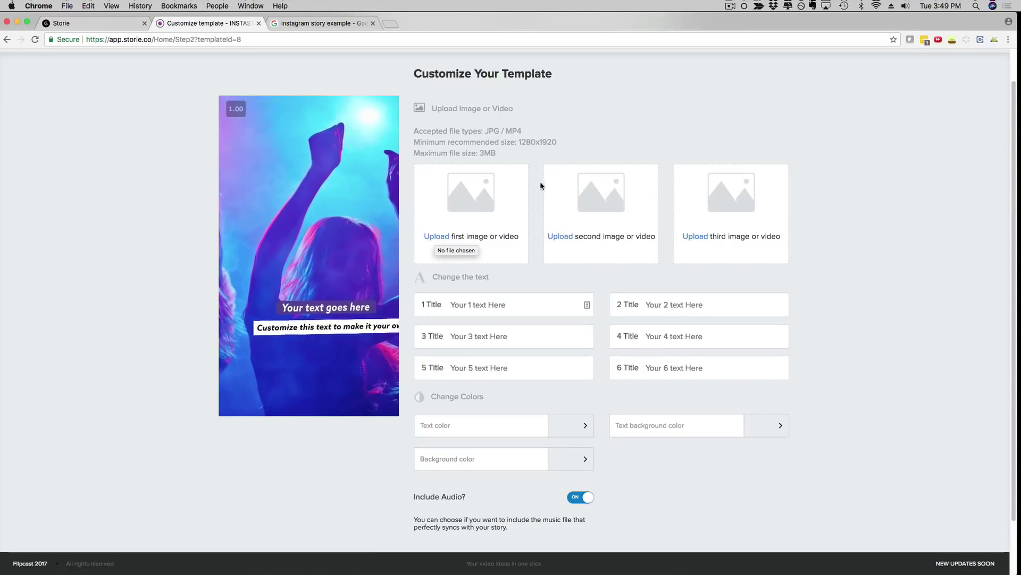
- Upload image1 (1).jpg, image3.jpg and image1.jpg into the three photo slots
click(438, 236)
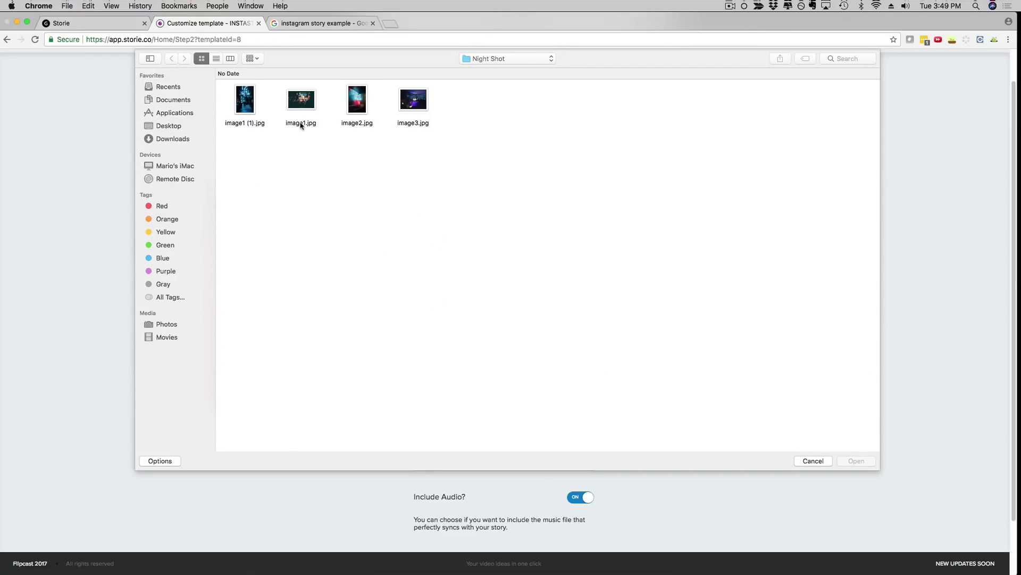
click(245, 101)
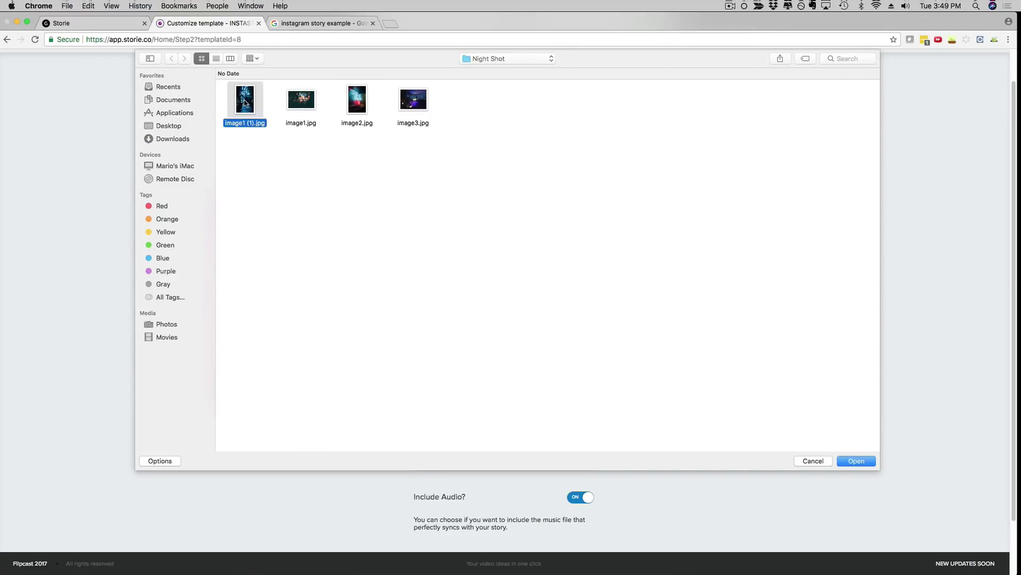
click(855, 461)
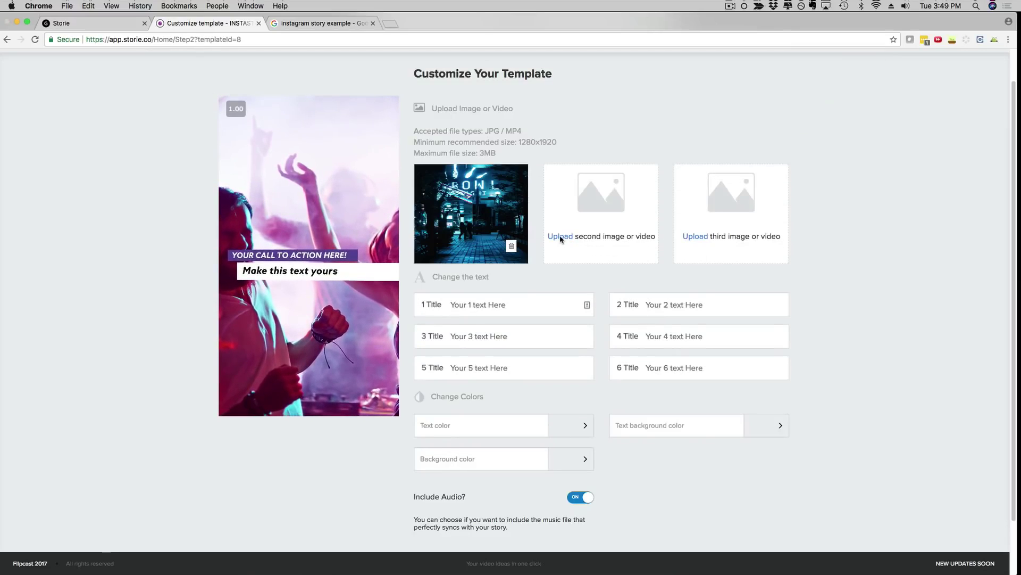
click(560, 237)
click(411, 99)
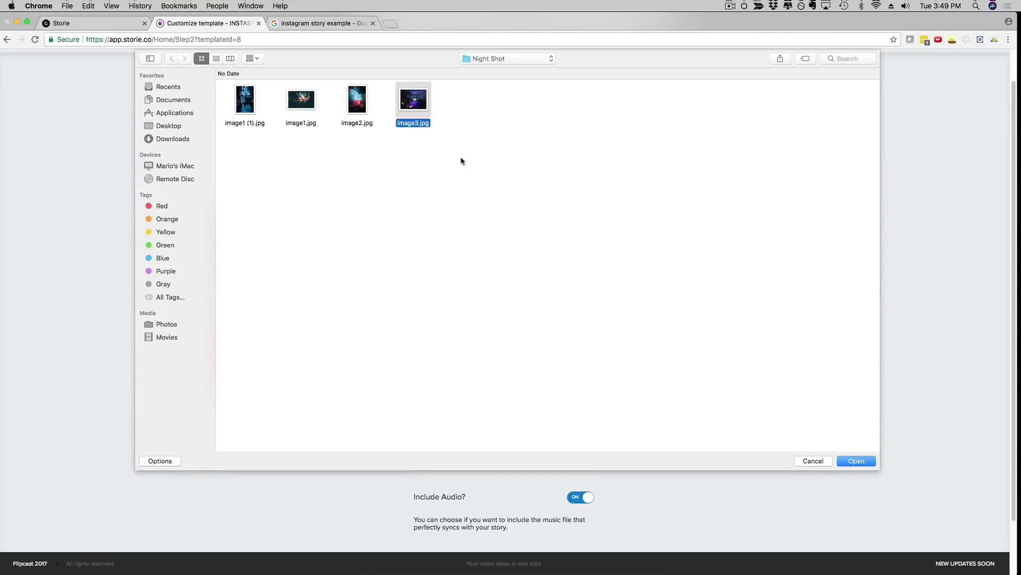
click(856, 461)
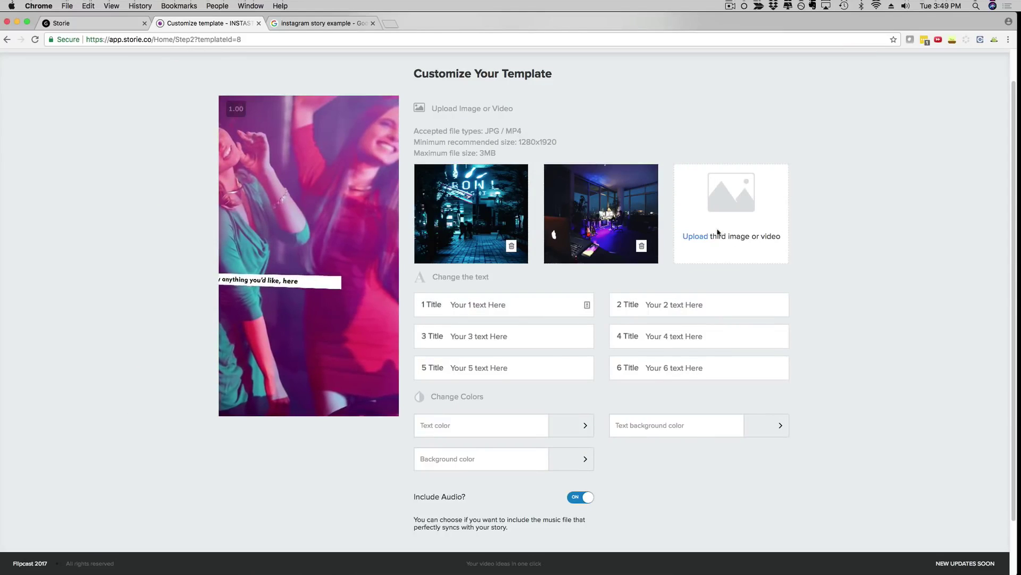
click(697, 238)
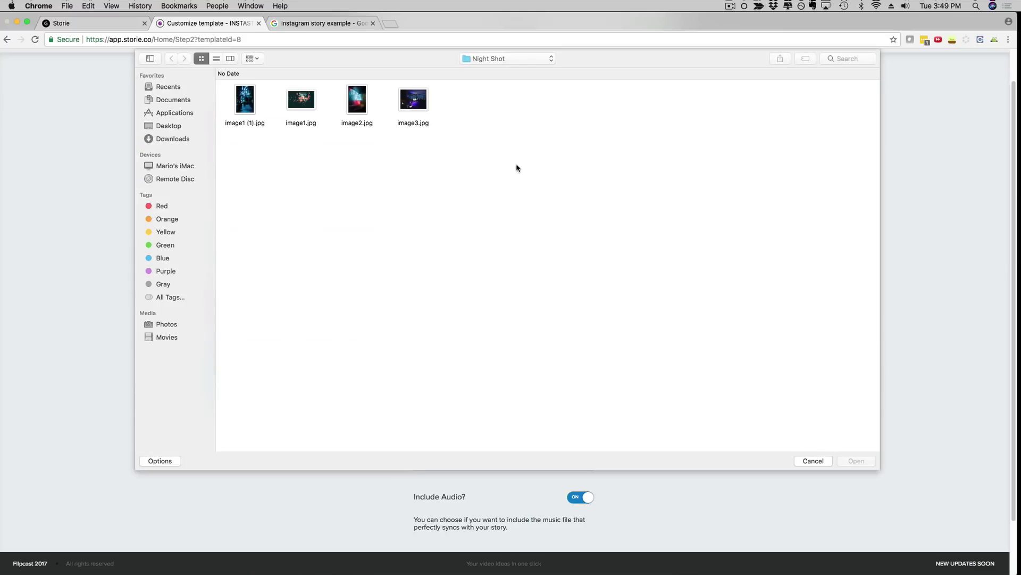
click(303, 102)
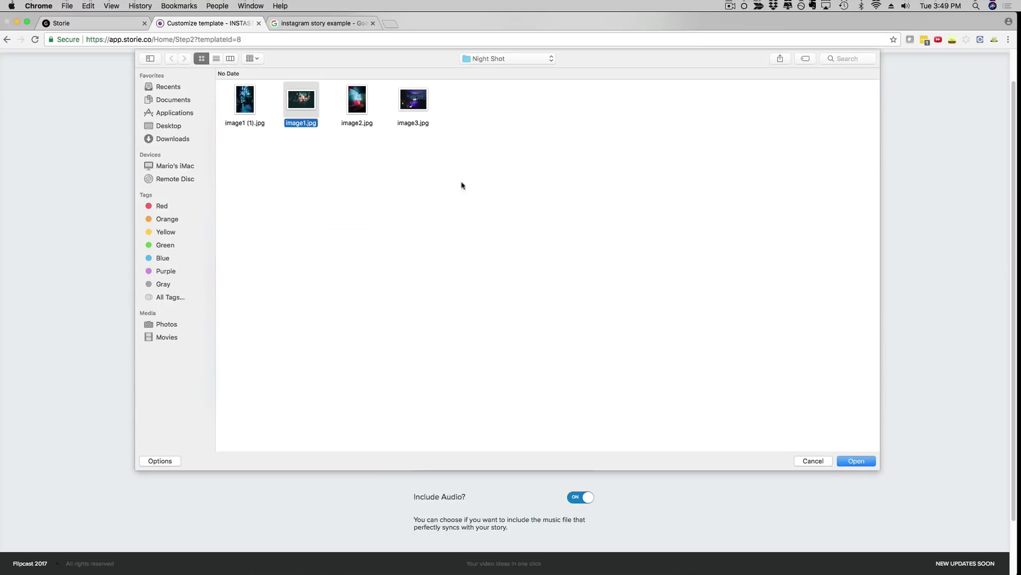
click(858, 459)
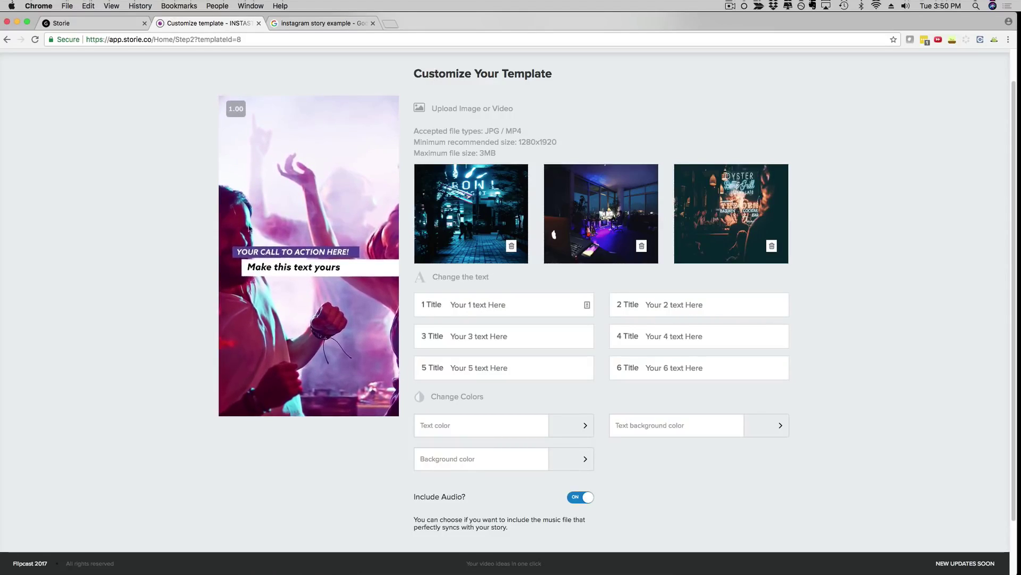
- Enter the titles Demo1, Demo2, Demo3 and Demo4 into the first four title fields
click(466, 303)
text(Demo)
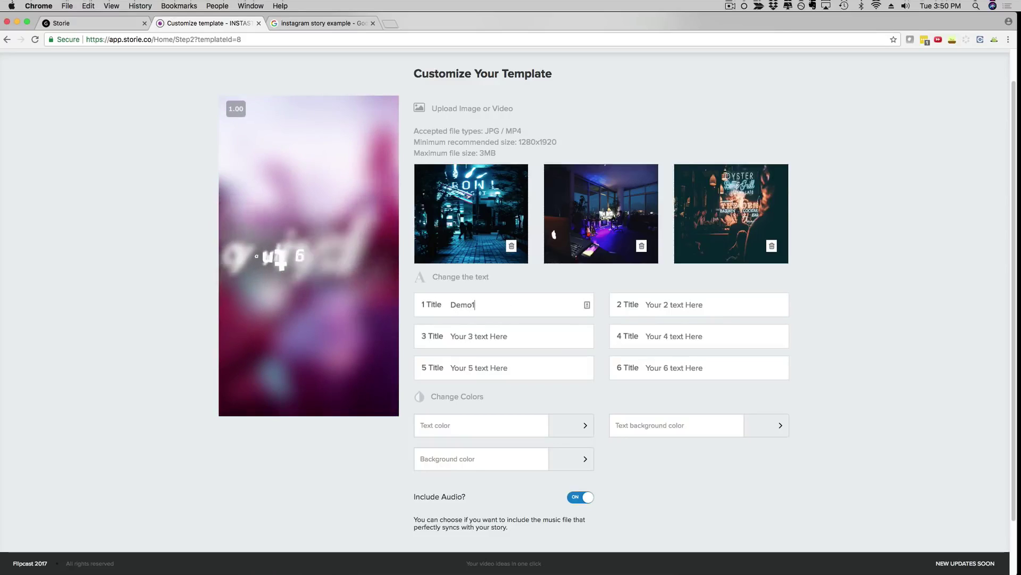
text(1)
text(Demo)
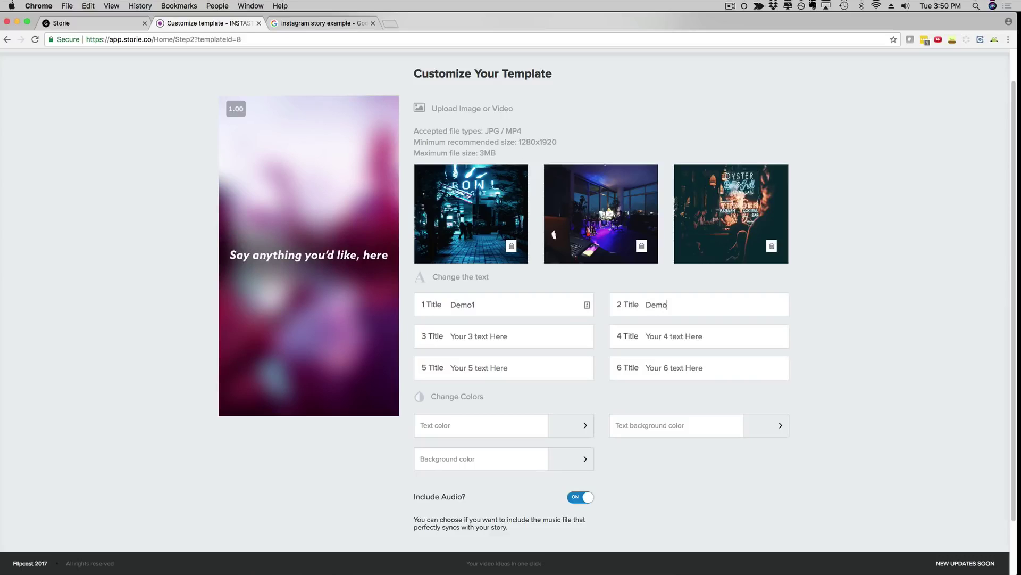
text(2)
key(Tab)
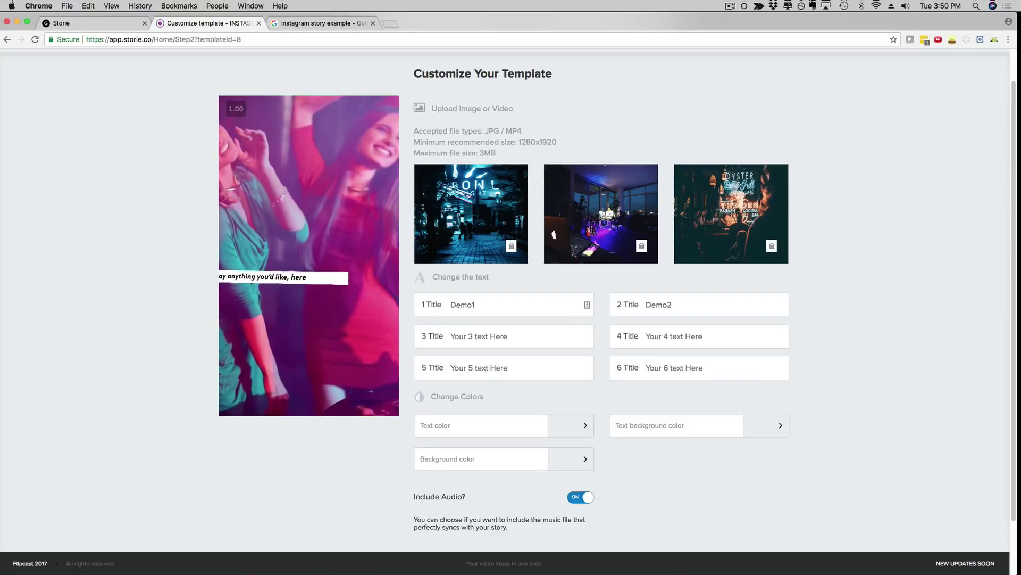
text(Demo3)
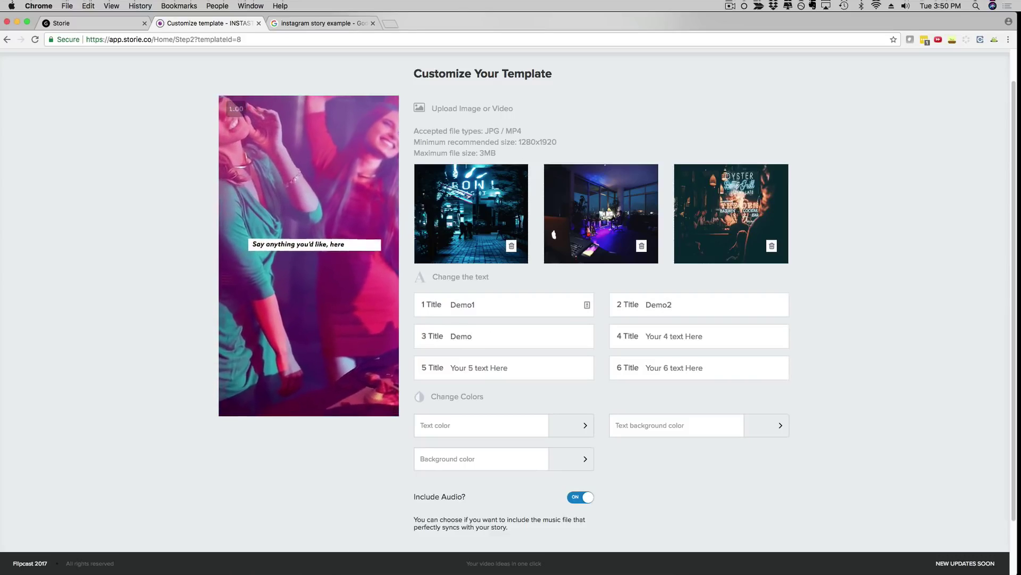
key(Tab)
text(Demo4)
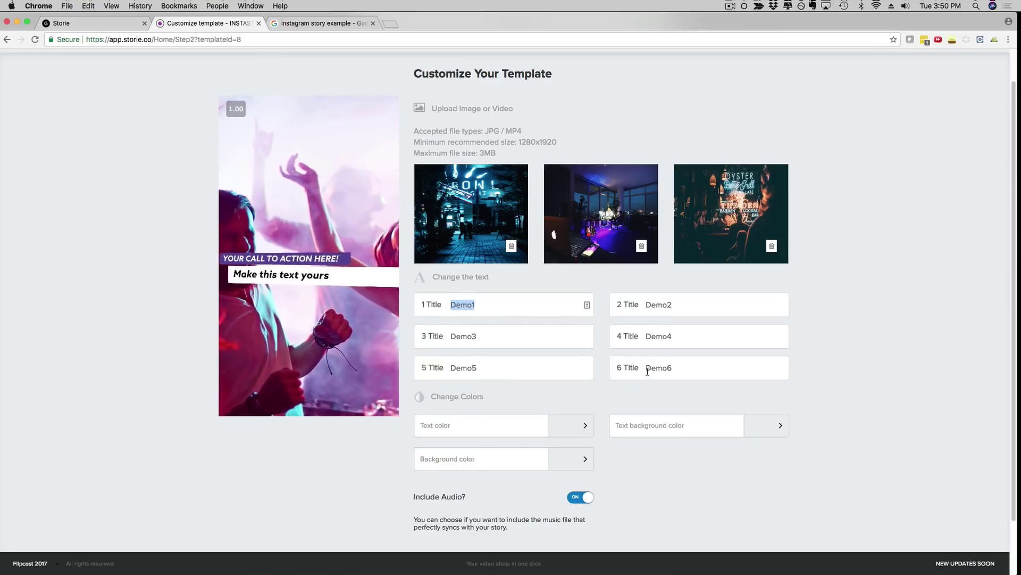
scroll(847, 335, down, 2)
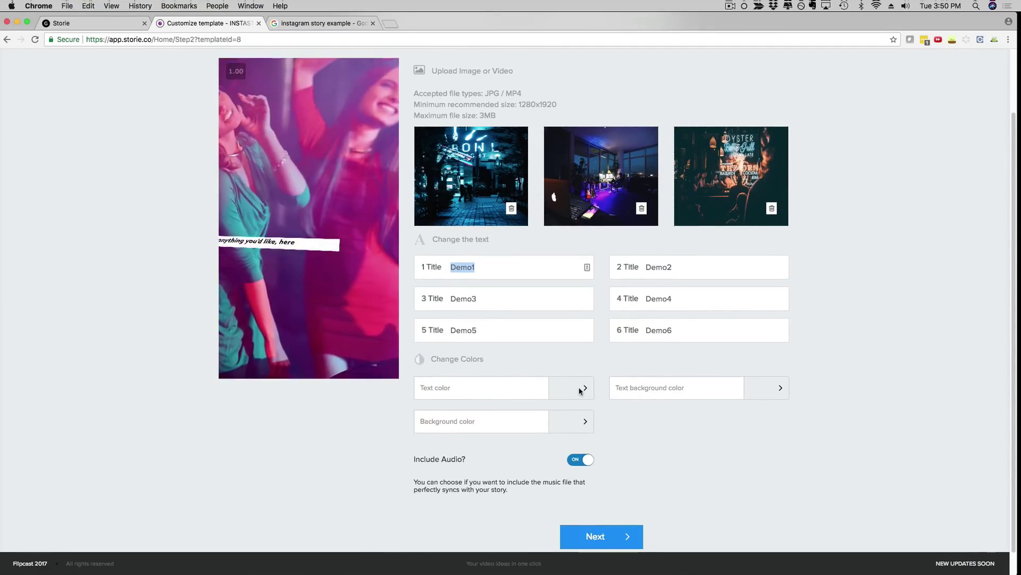
click(580, 389)
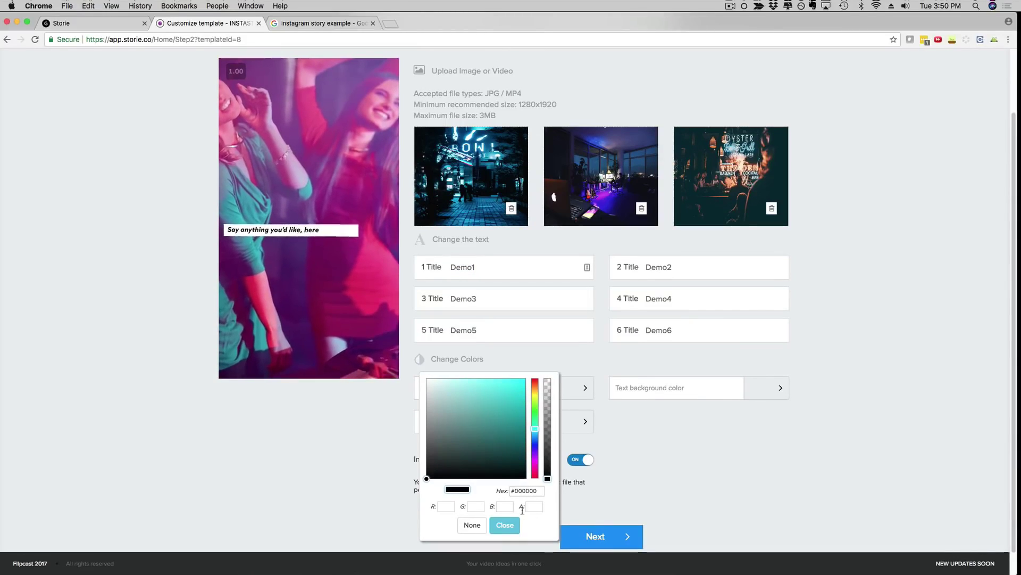
click(510, 525)
click(777, 388)
click(700, 525)
scroll(868, 298, down, 1)
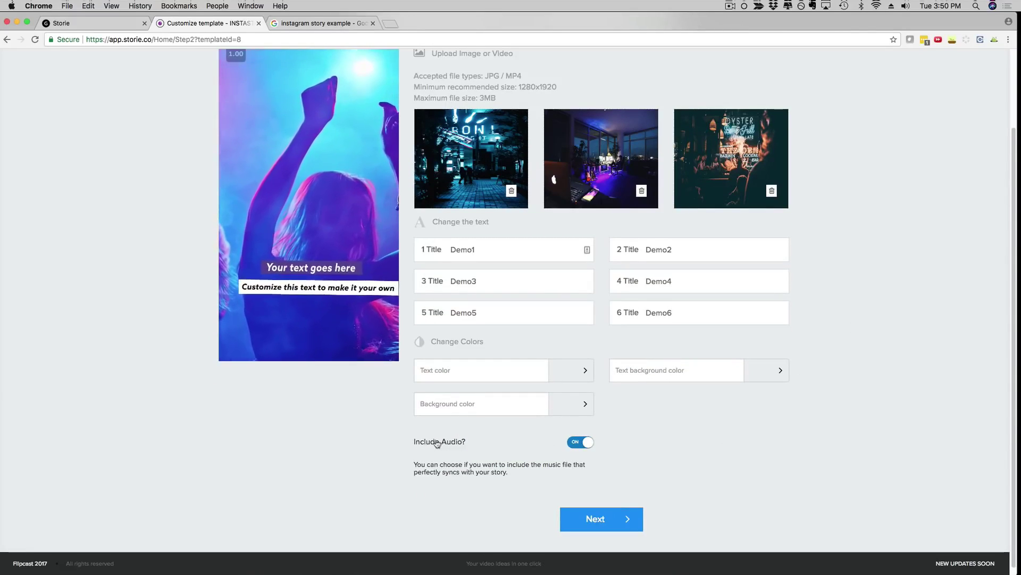
click(588, 442)
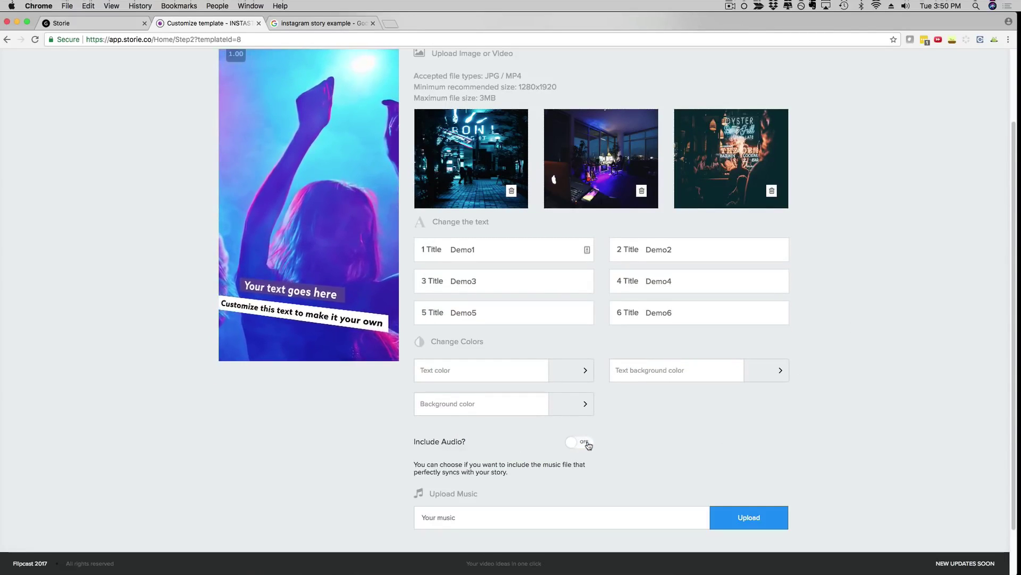
scroll(532, 458, down, 1)
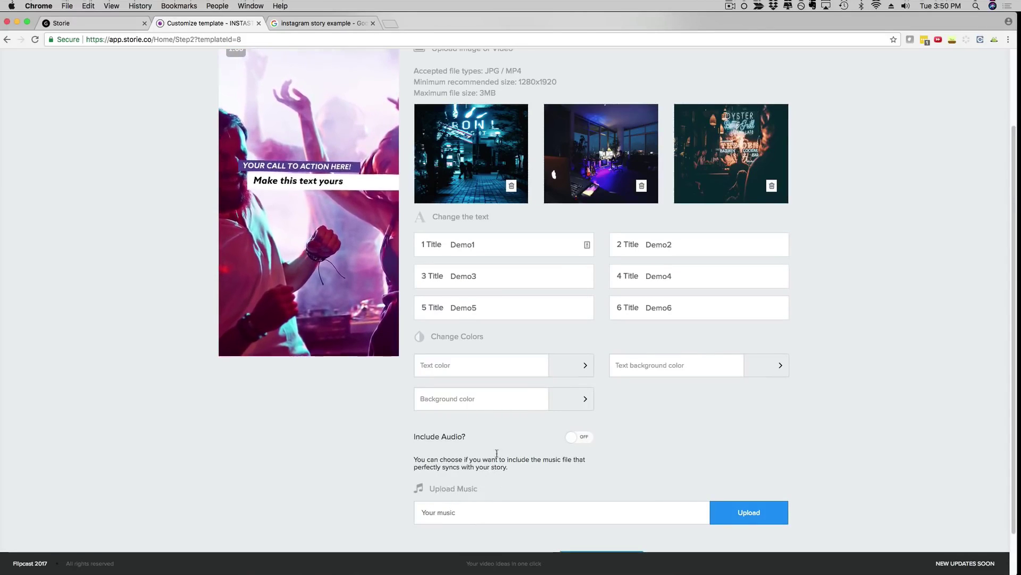
click(571, 438)
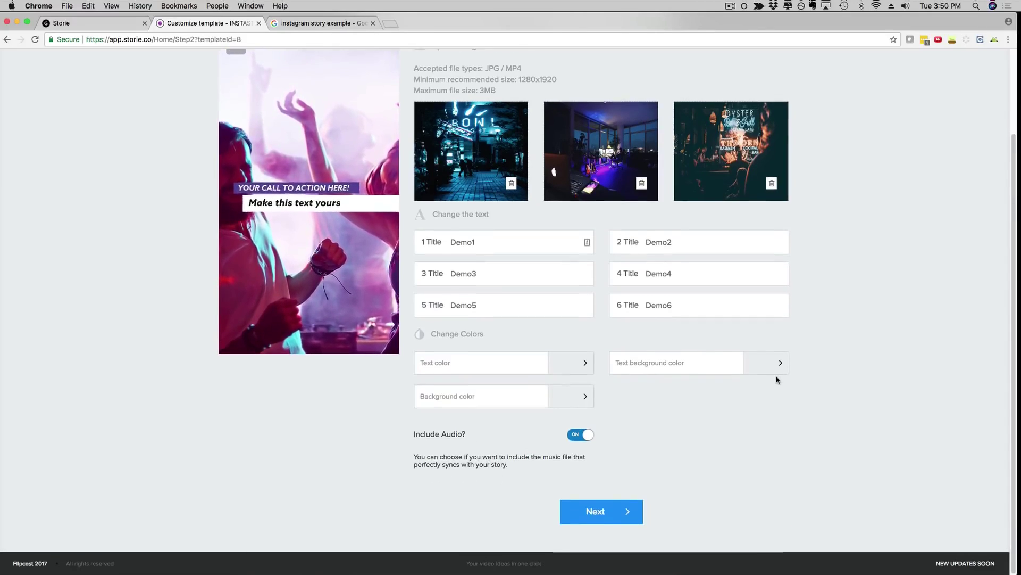
scroll(795, 379, up, 3)
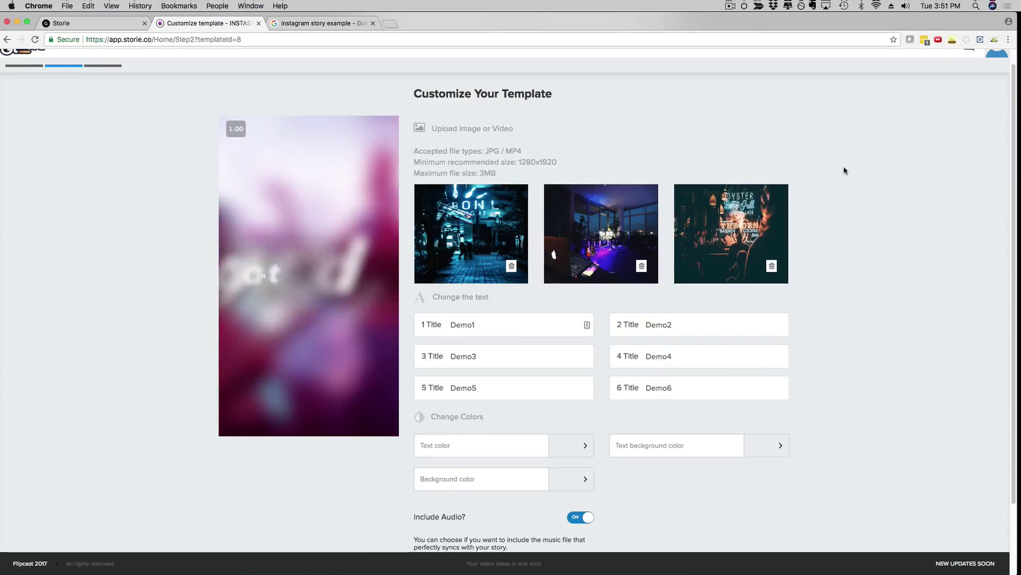
scroll(841, 224, down, 3)
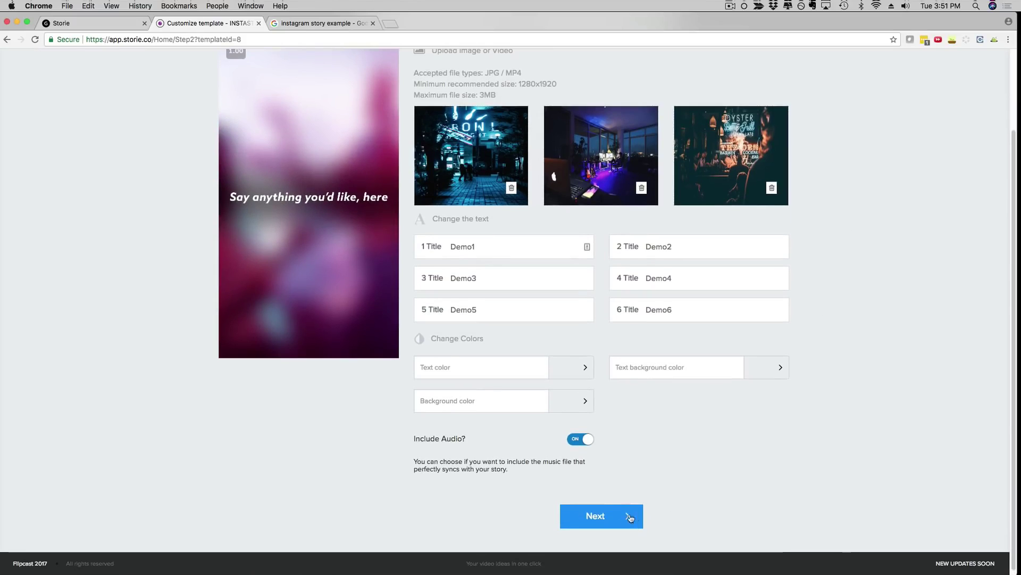
click(599, 512)
click(410, 252)
text(Quick )
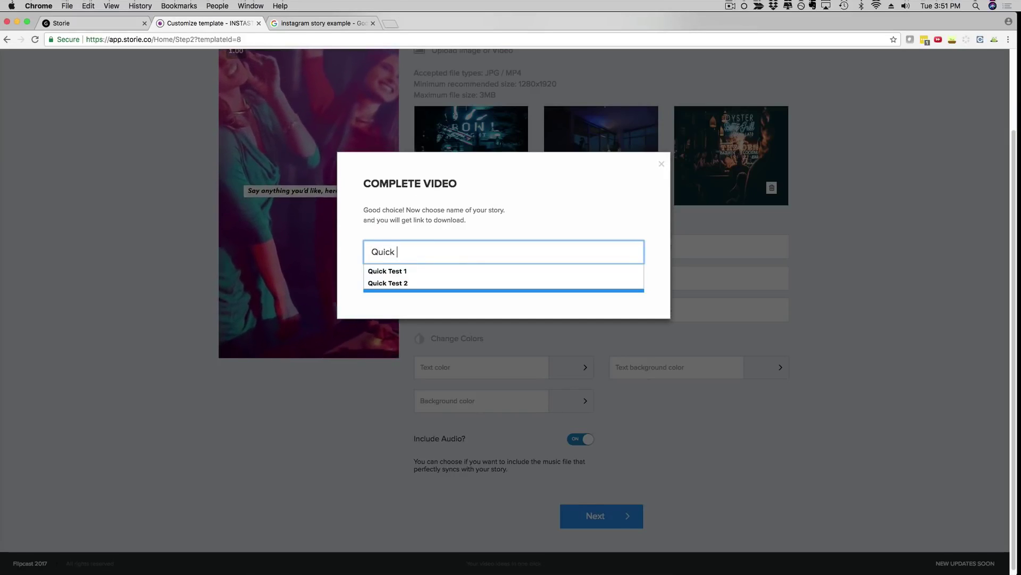
text(Demo 10)
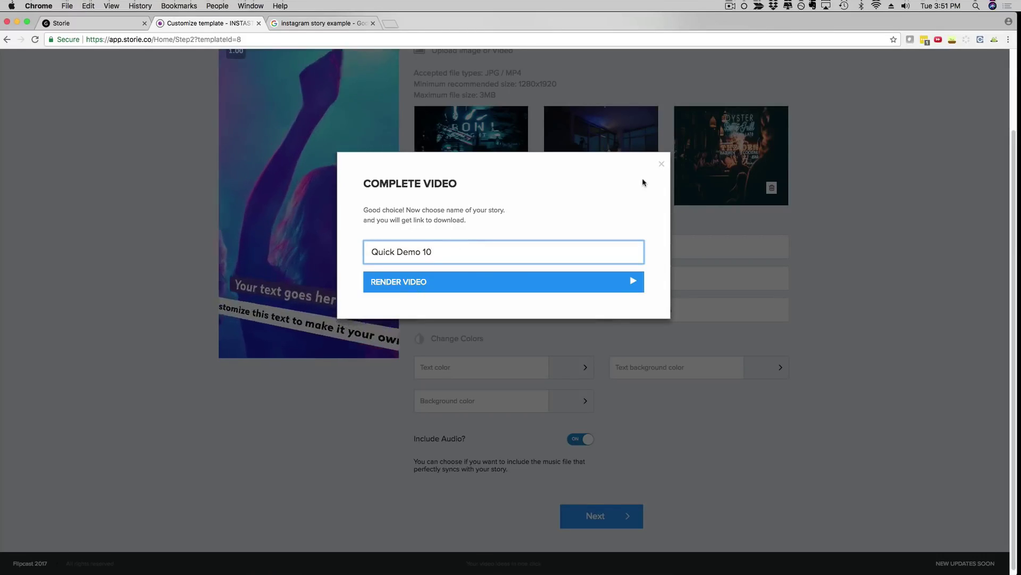
click(660, 167)
scroll(842, 340, up, 3)
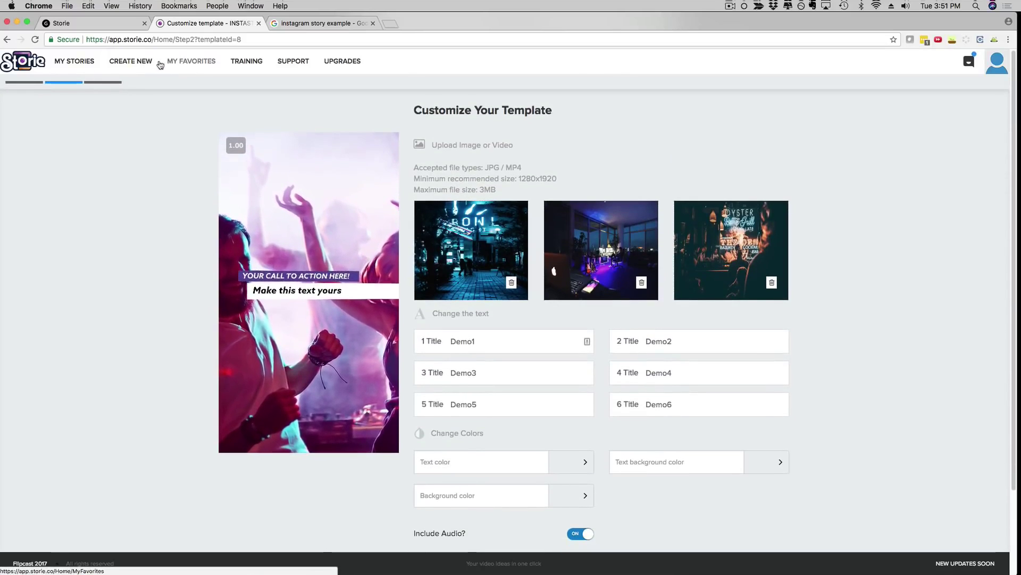
- Open My Stories and preview Late Night Example and Business Example full screen
click(82, 63)
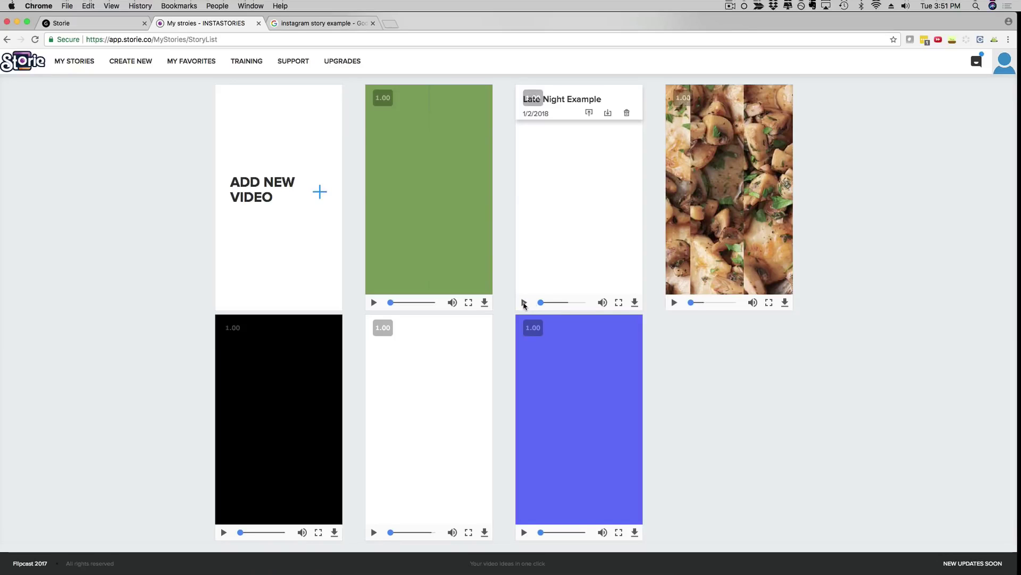
click(618, 302)
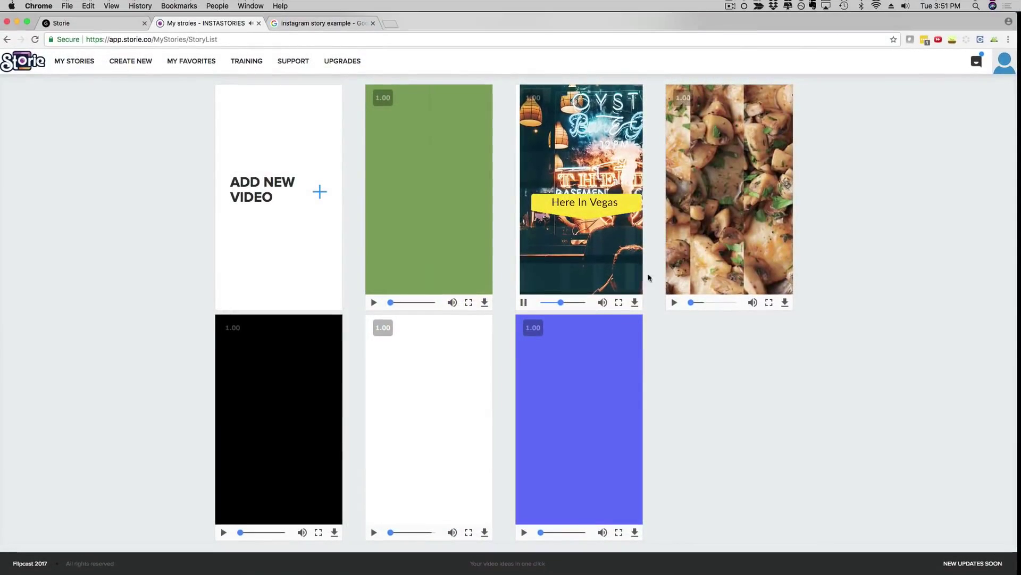
mouse_move(527, 304)
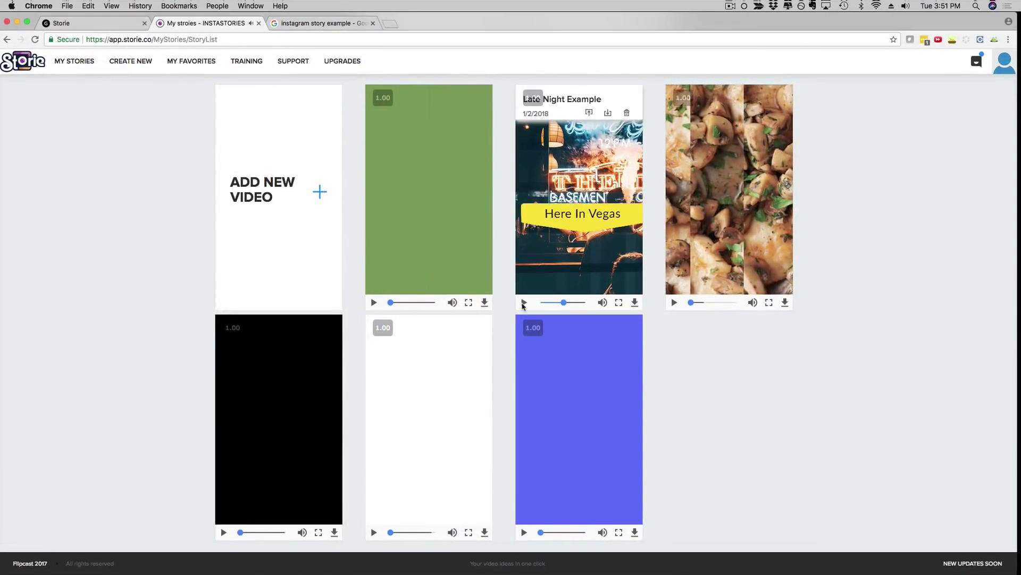
mouse_move(582, 411)
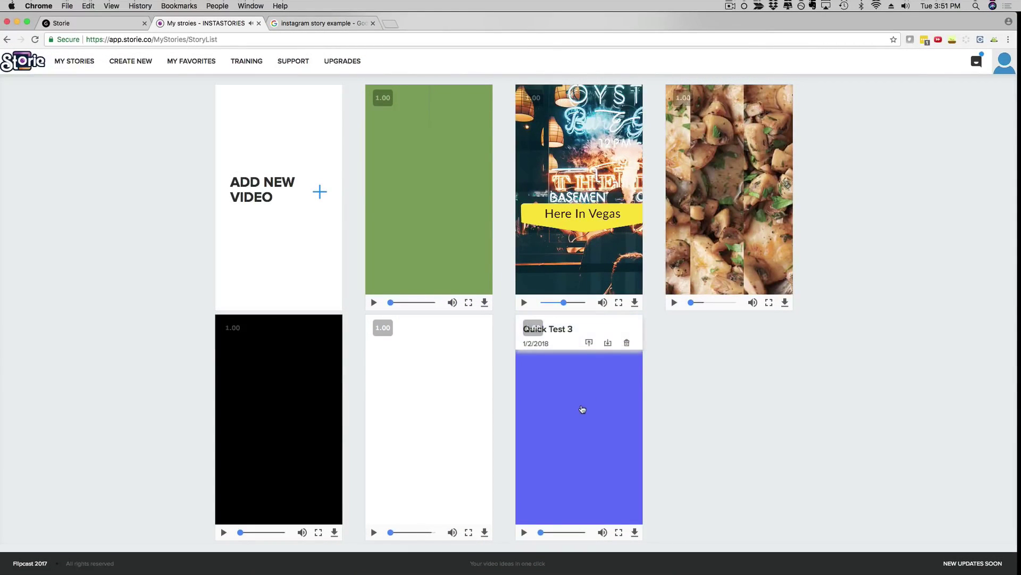
mouse_move(259, 506)
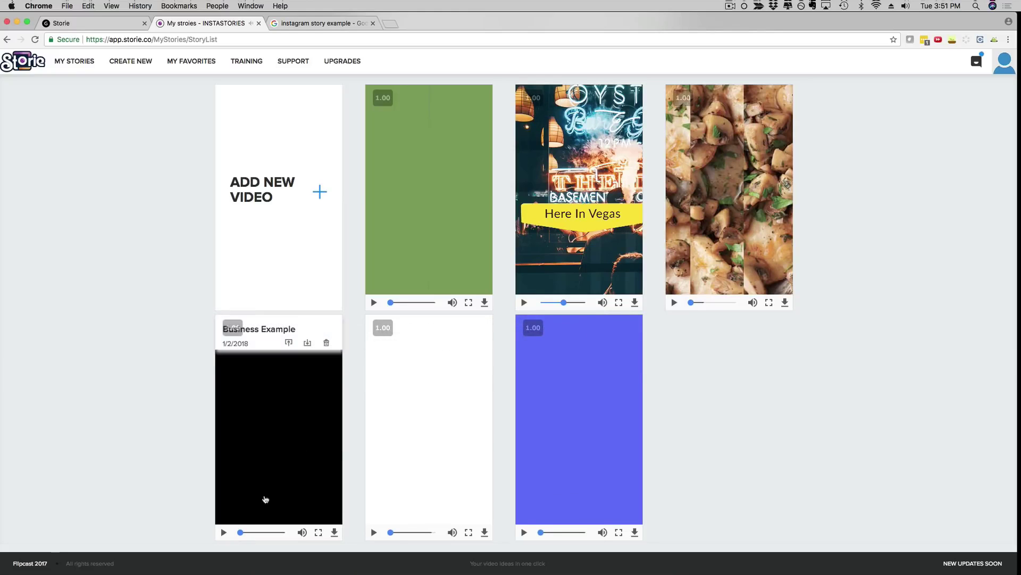
click(318, 532)
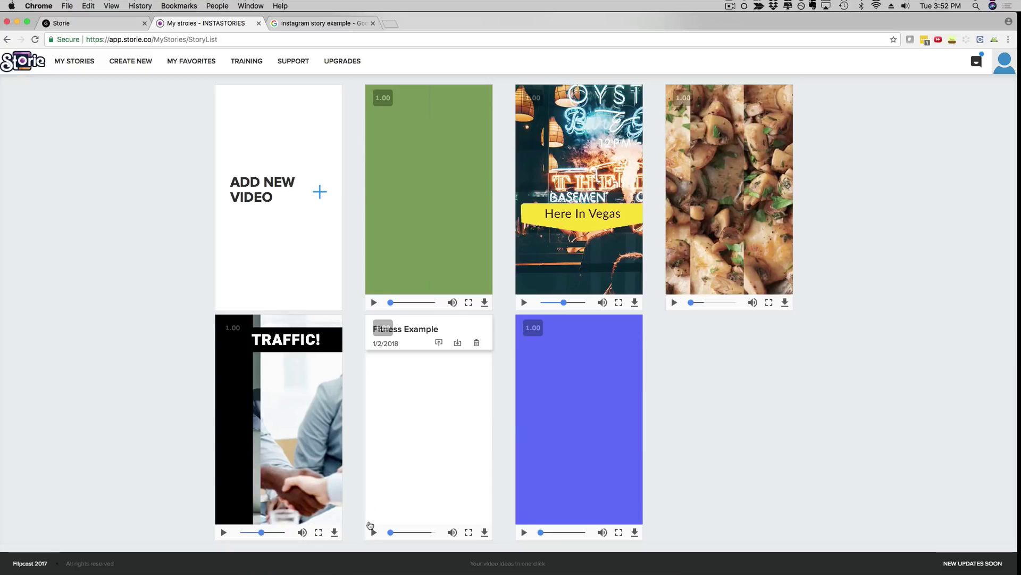
- Play the Fitness Example story full screen
click(469, 532)
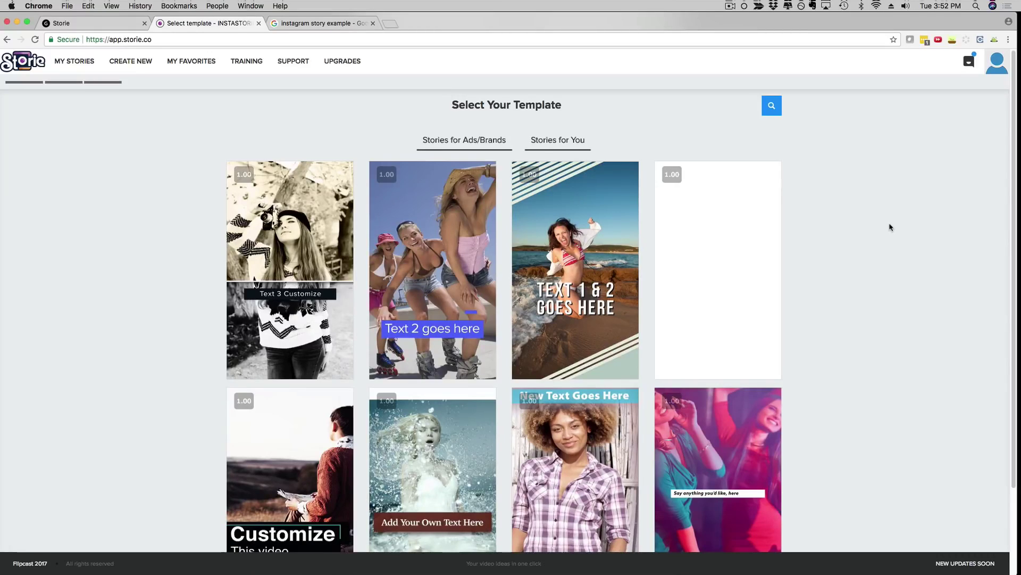
- Jump to the last template page, 7, then go back to page 6
scroll(889, 227, down, 3)
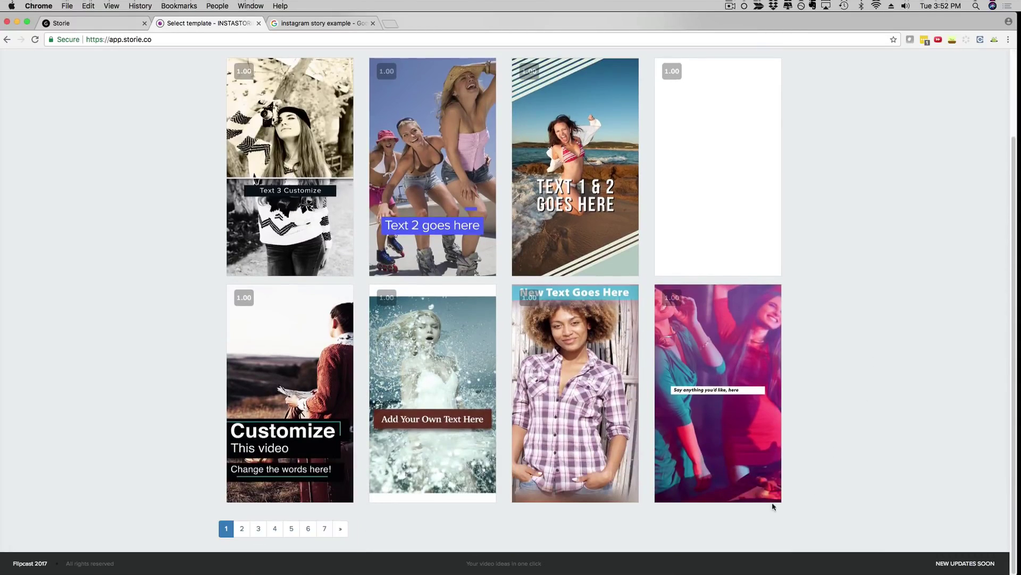
click(324, 528)
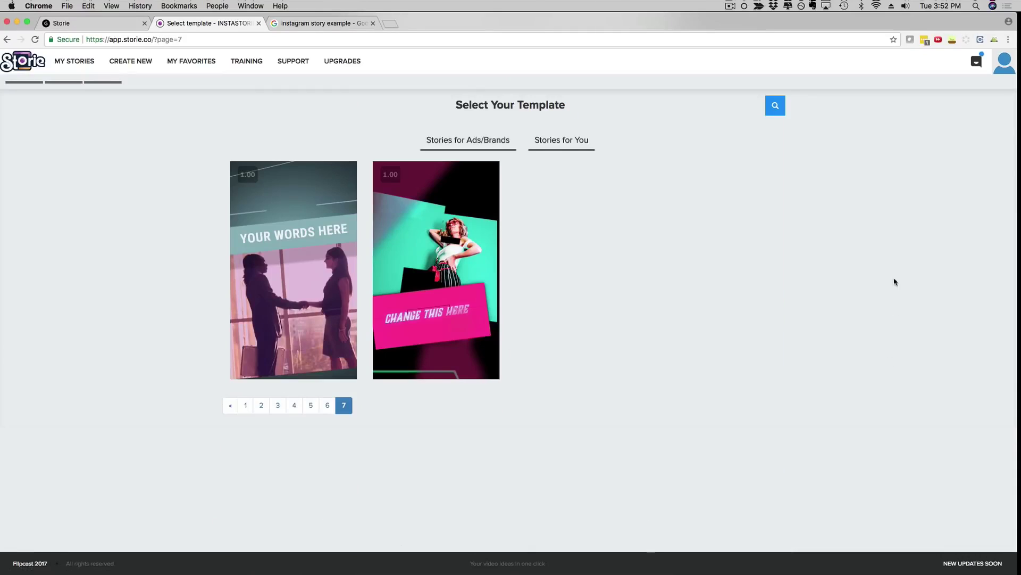
click(327, 405)
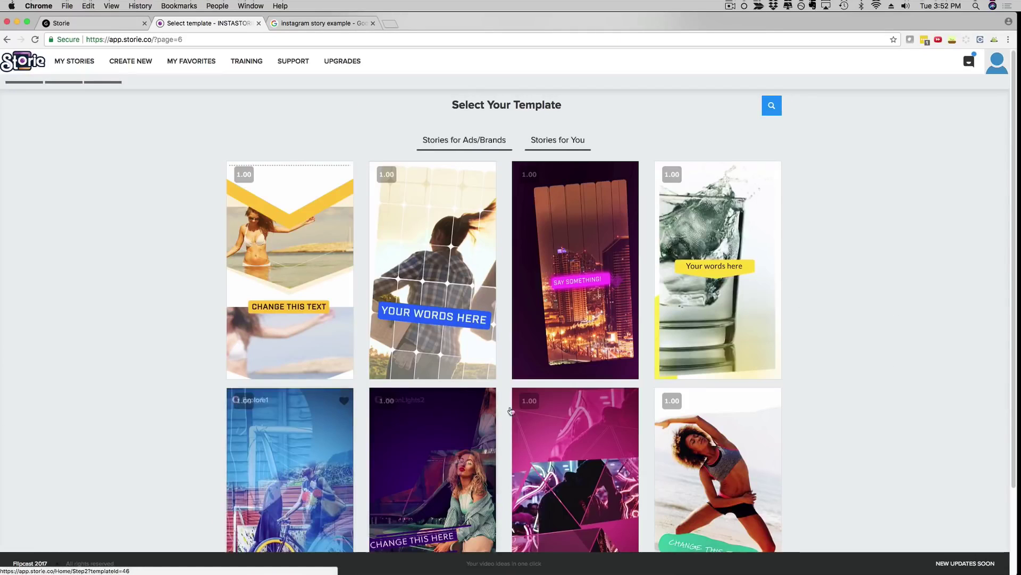
scroll(905, 253, down, 2)
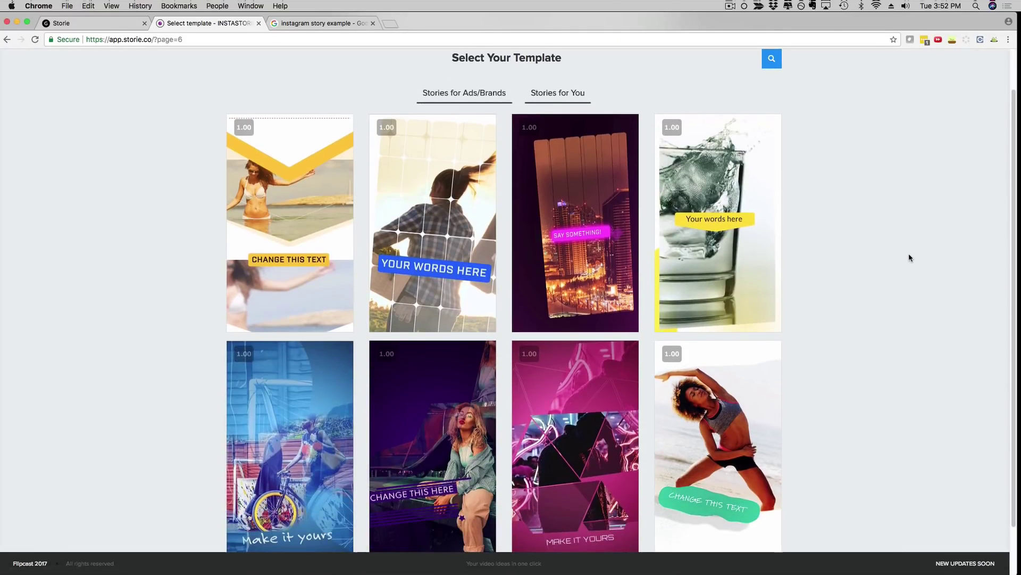
scroll(911, 258, up, 2)
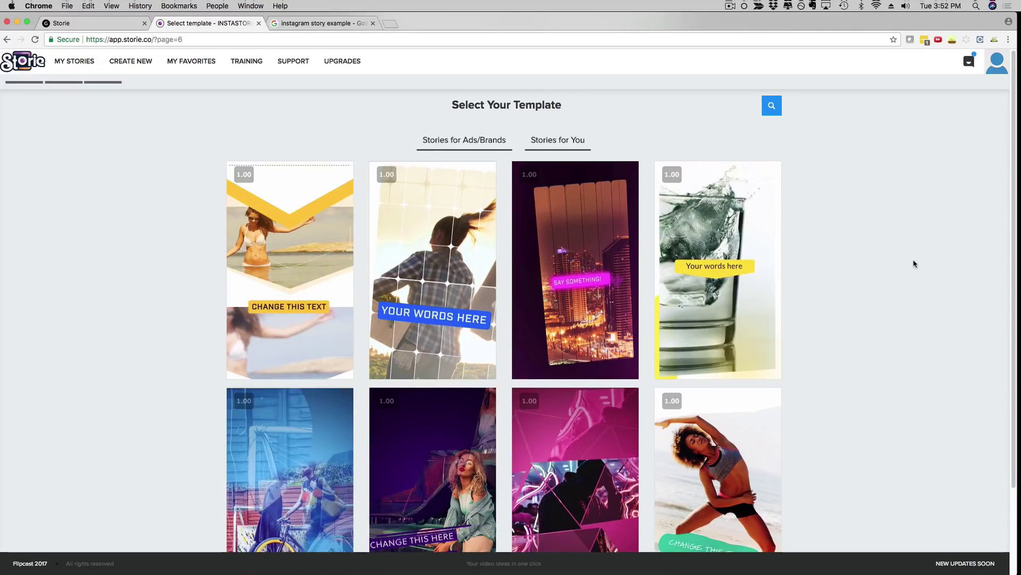